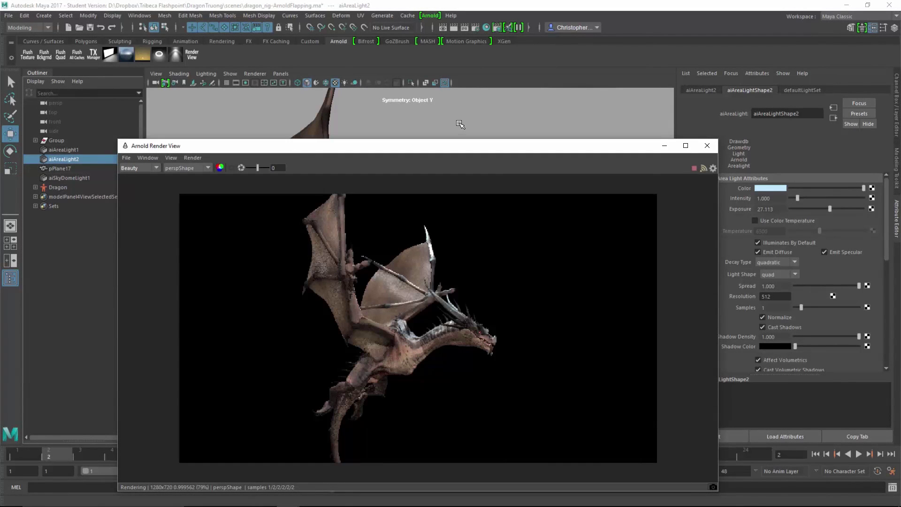
- Examine the dragon's lighting in the live Arnold render from several camera angles
right_click_drag(460, 124, 580, 119, "alt")
left_click_drag(580, 120, 381, 115, "alt")
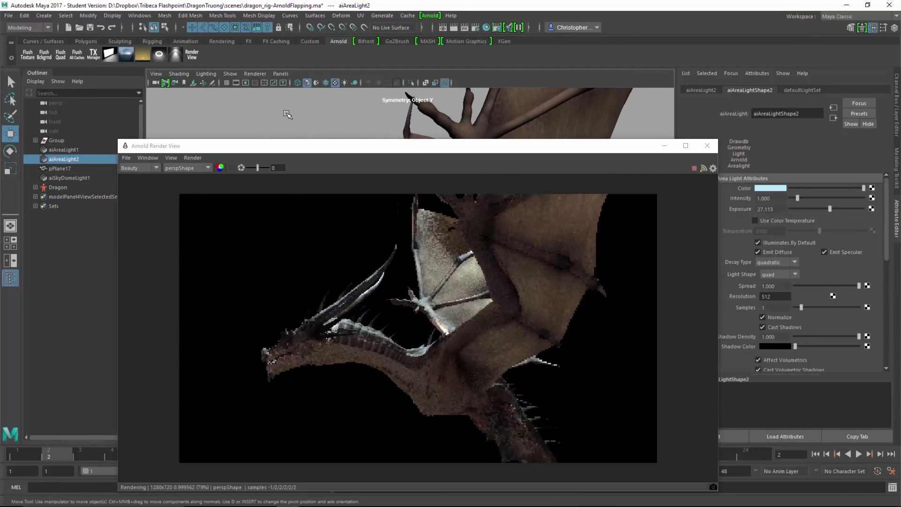
left_click_drag(290, 123, 429, 115, "alt")
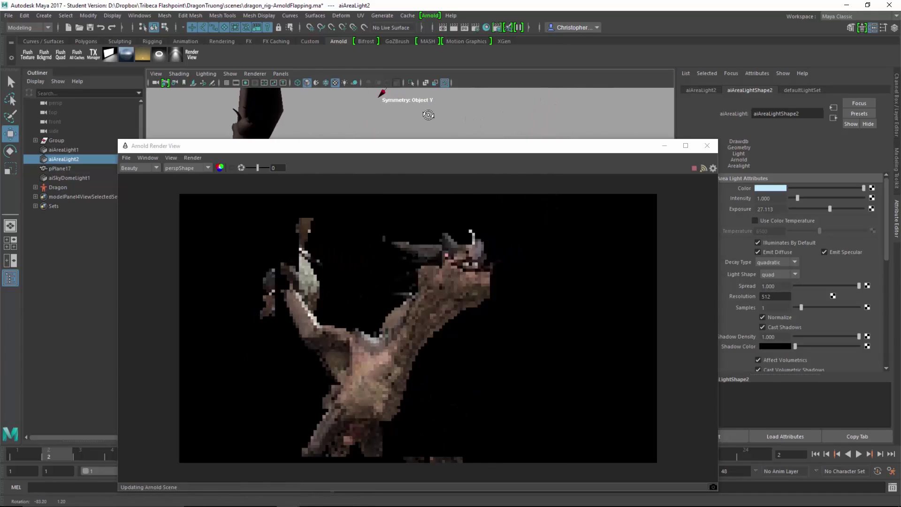
right_click_drag(429, 115, 493, 131, "alt")
middle_click_drag(493, 131, 494, 115, "alt")
left_click_drag(495, 115, 501, 127, "alt")
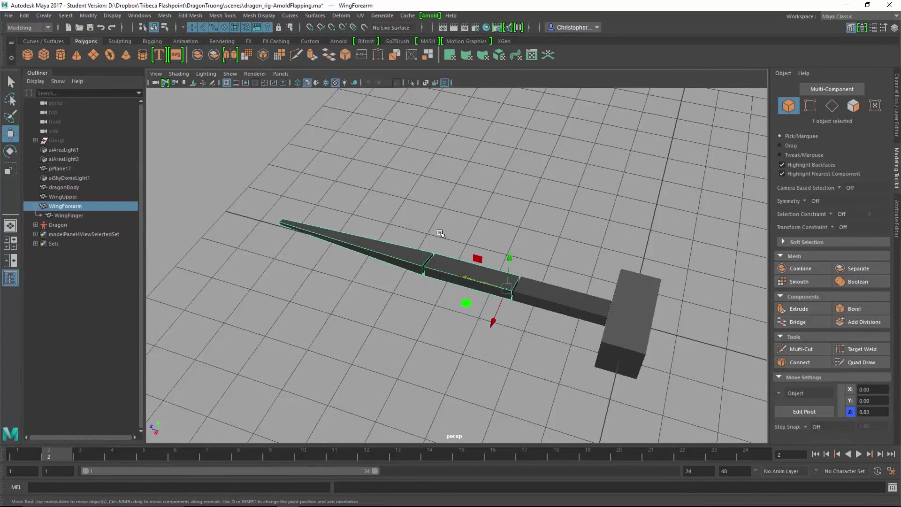
- Parent WingFinger to WingForearm and WingForearm to WingUpper
left_click(62, 216, "ctrl")
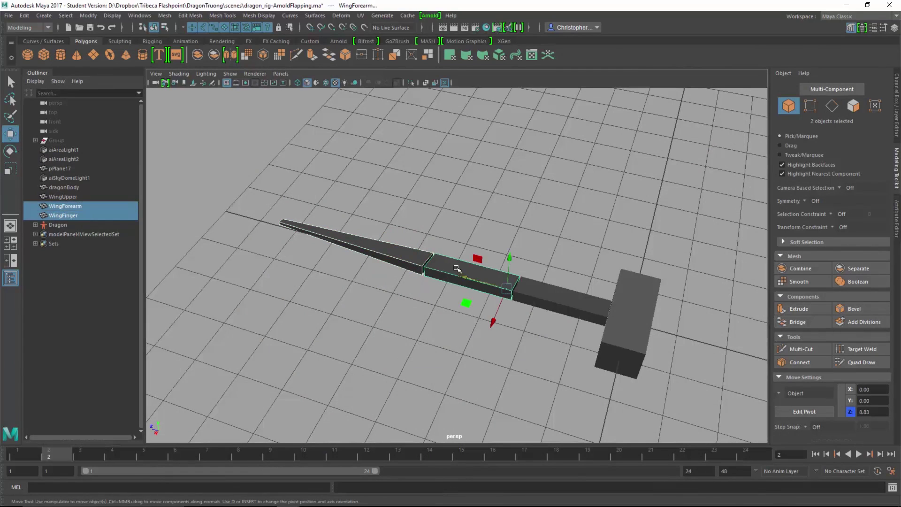
key("p")
left_click(70, 207)
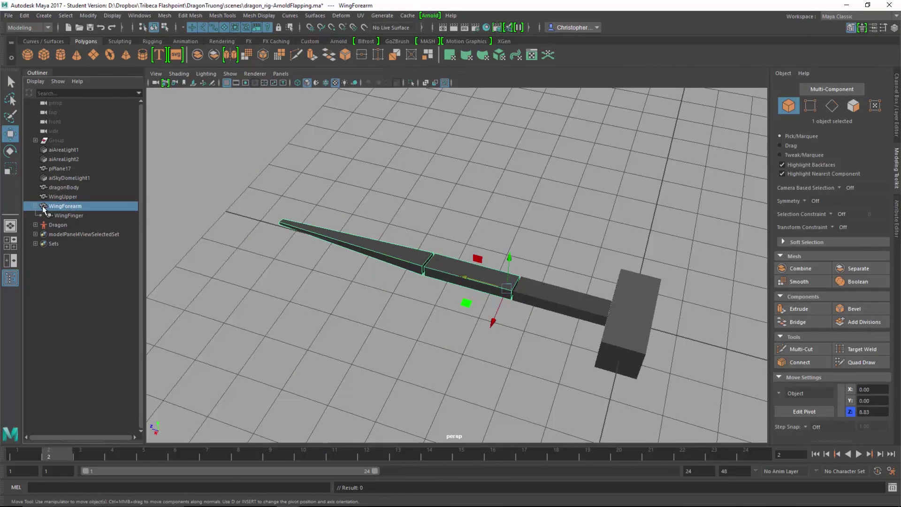
left_click(549, 290, "shift")
key("p")
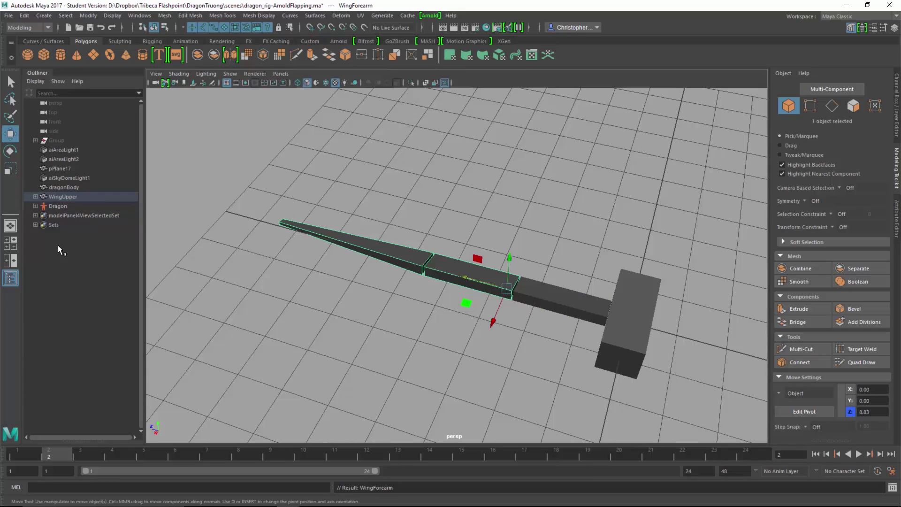
- Parent the WingUpper hierarchy to dragonBody to complete the wing chain
left_click(35, 196)
left_click(56, 198)
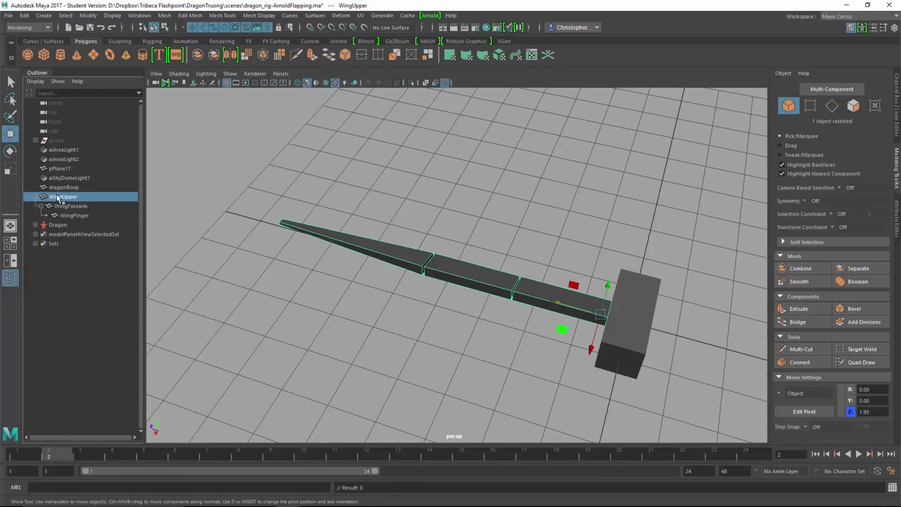
left_click(628, 328, "shift")
key("p")
left_click(633, 328)
- Check the Rotate tool's axis orientation setting and rotate the WingUpper chain about its Y axis
left_click_drag(530, 410, 603, 393, "alt")
left_click(556, 277)
key("e")
left_click(577, 286)
double_click(10, 150)
left_click_drag(235, 98, 290, 77)
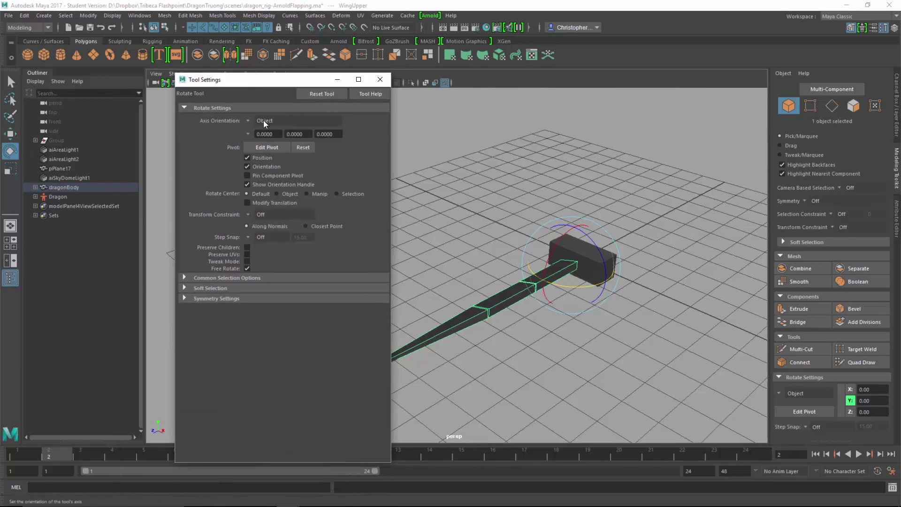
left_click(381, 79)
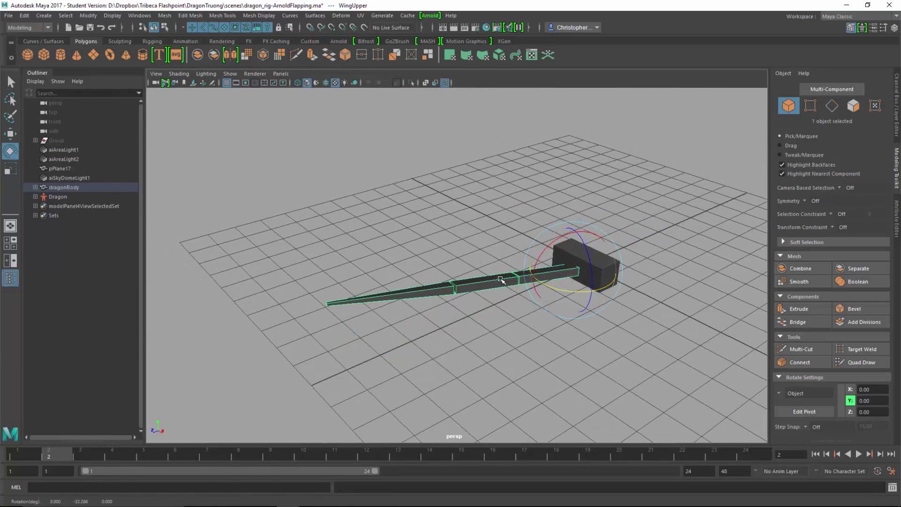
left_click_drag(476, 333, 498, 296, "alt")
left_click(514, 291)
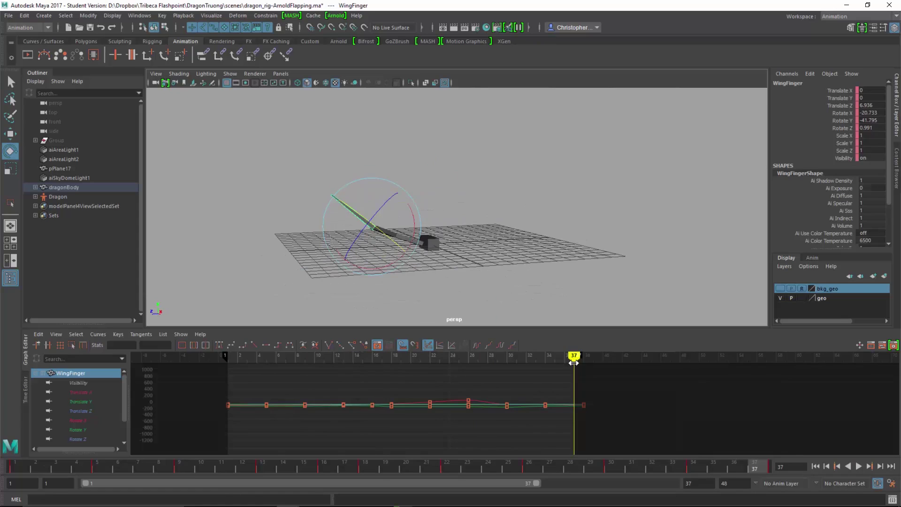
- Play back the block wing's flapping animation and the full dragon's flap to compare their motion
key("alt+v")
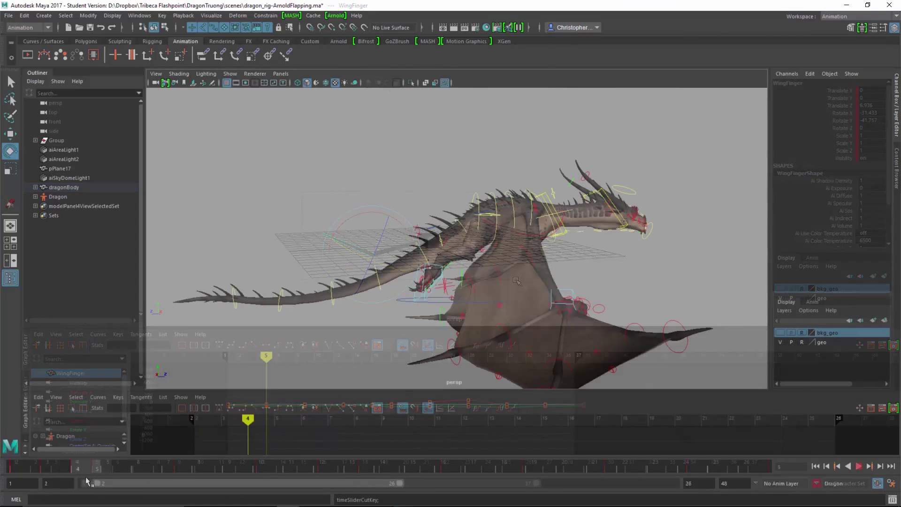
key("alt+v")
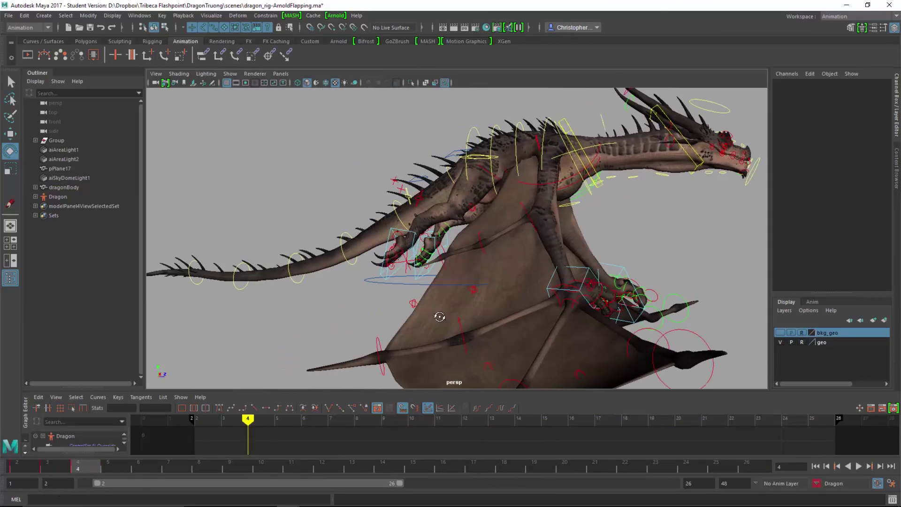
left_click_drag(438, 316, 424, 273, "alt")
key("alt+v")
- Retime the dragon's flap cycle by shifting ranges of its pose keys along the timeline
left_click(433, 243)
key("w")
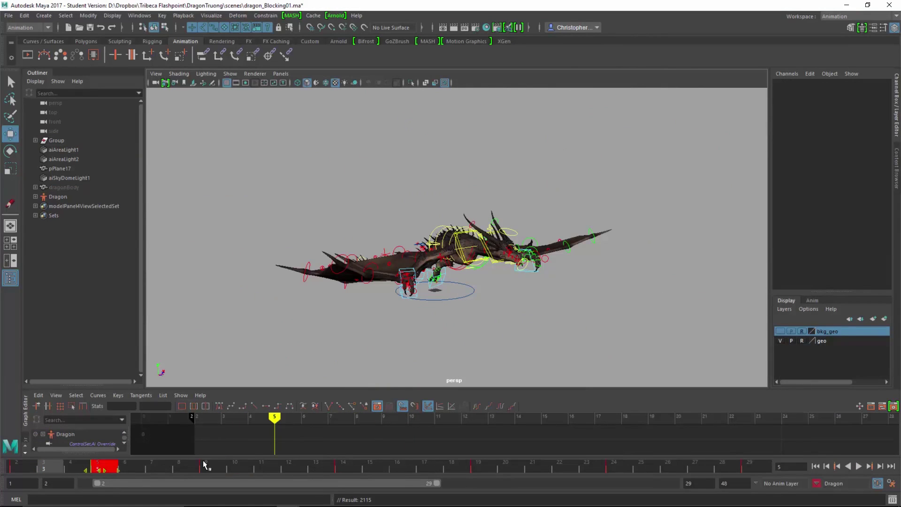
left_click(505, 469)
left_click_drag(505, 469, 594, 471, "shift")
left_click_drag(321, 469, 380, 471, "shift")
left_click_drag(168, 472, 227, 475, "shift")
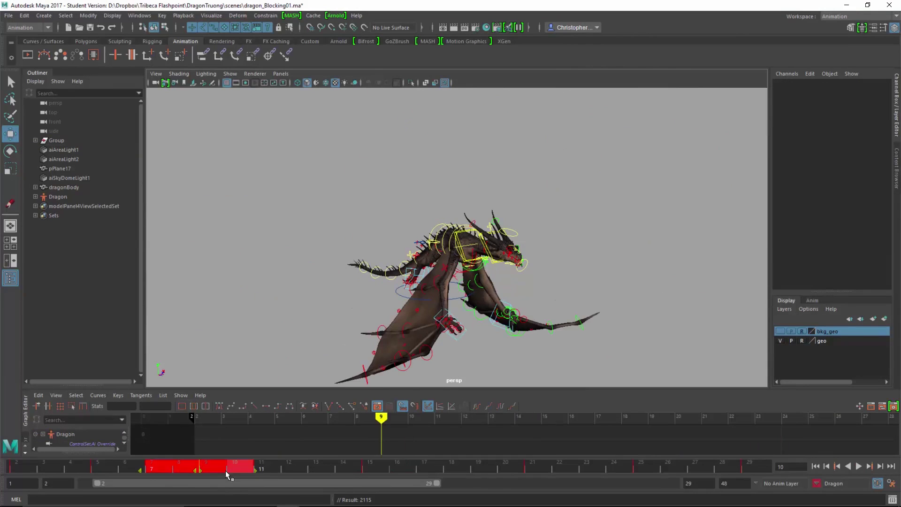
left_click_drag(78, 472, 182, 471, "shift")
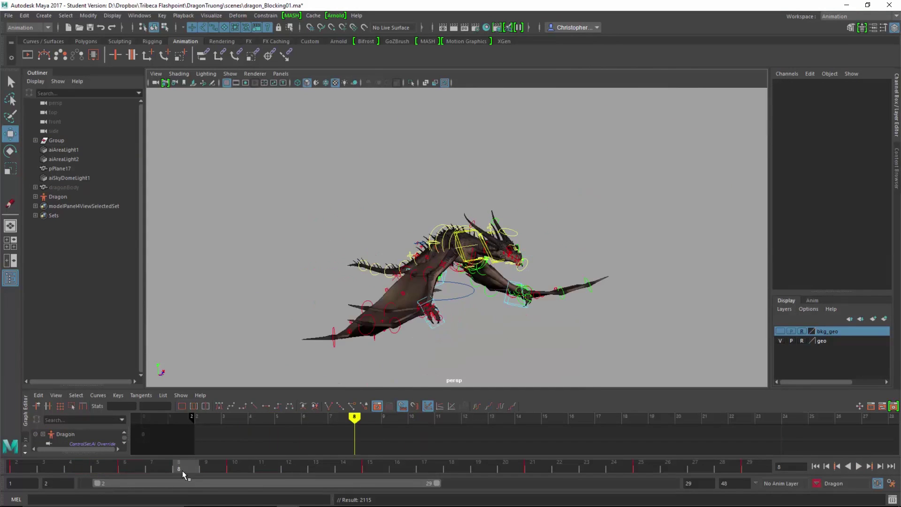
left_click(25, 469)
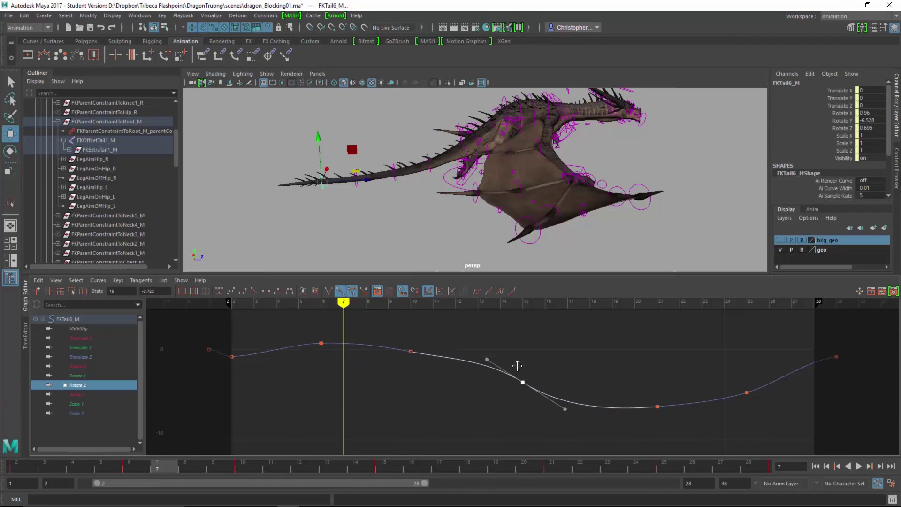
- Play back the flight to review the tail motion driven by the FKTail6_M Rotate Z curve
key("alt+v")
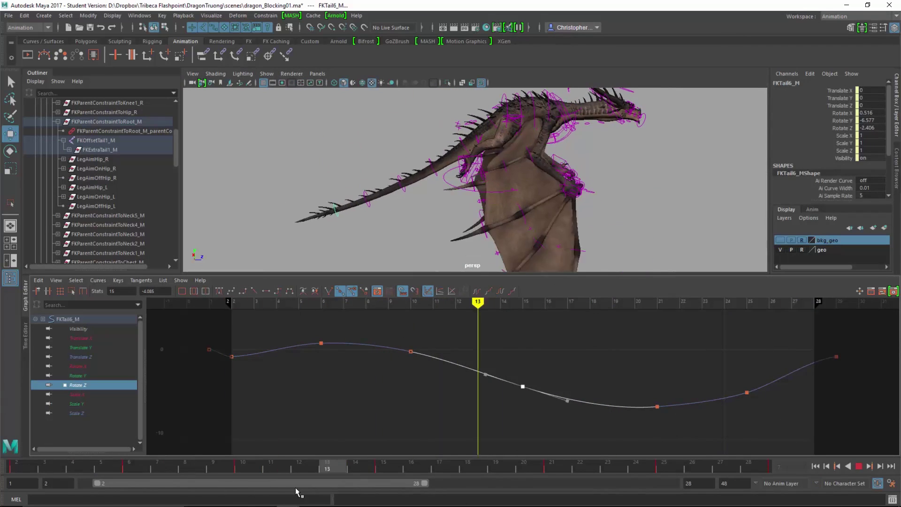
key("alt+v")
key("comma")
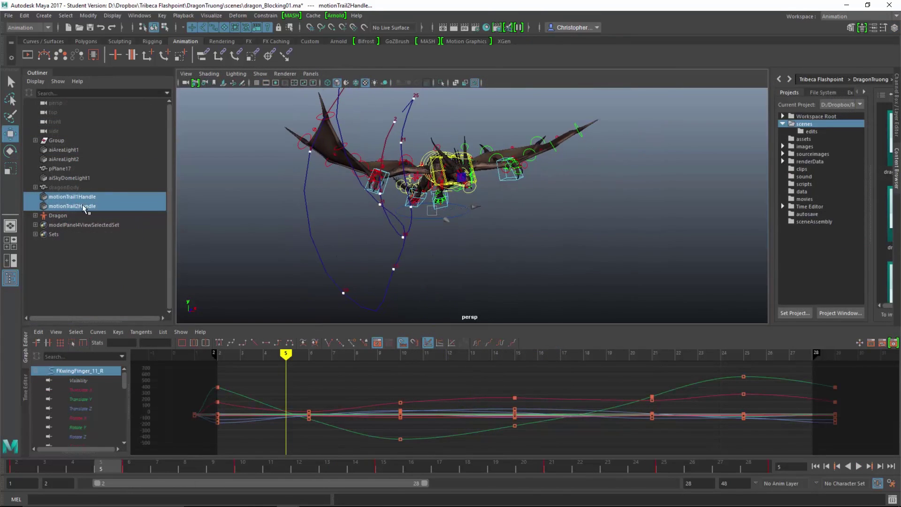
- Delete the motionTrail1Handle and motionTrail2Handle motion trails
right_click(60, 195)
left_click(25, 16)
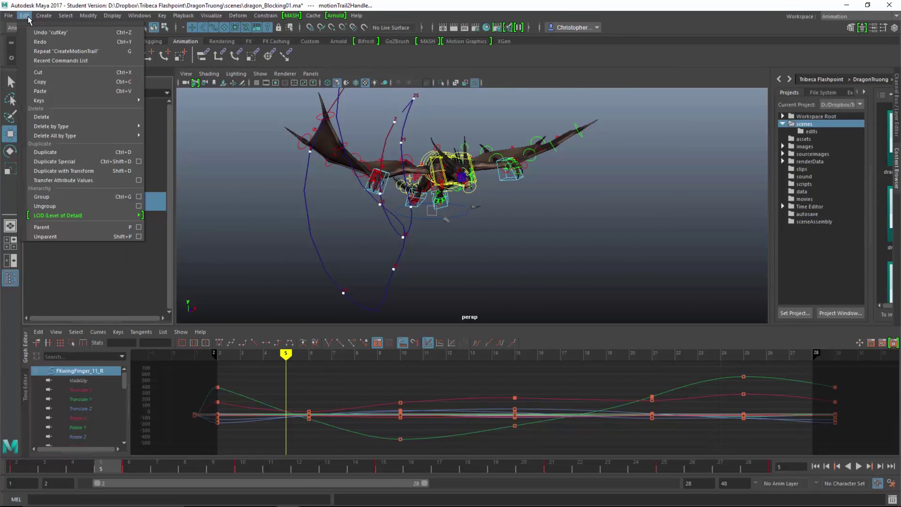
left_click(41, 117)
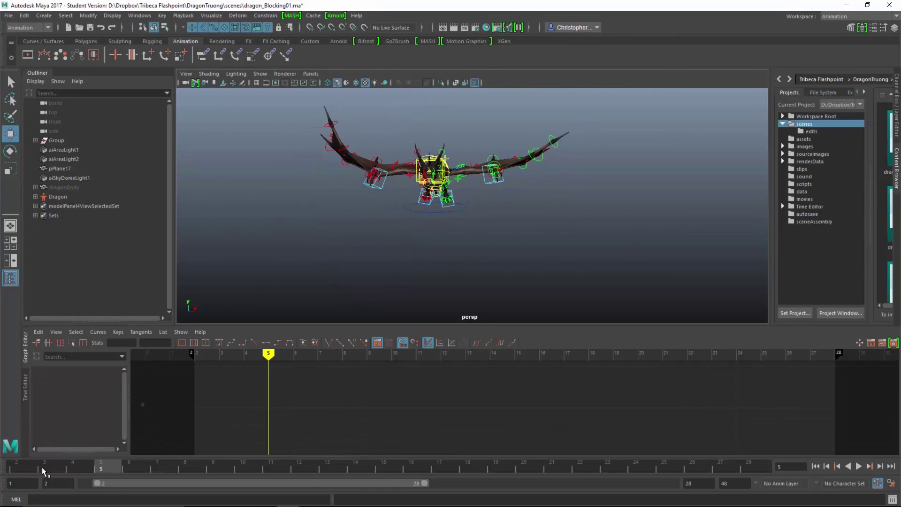
- Hide the rig's control curves, enlarge the viewport, and play back the dragon's flap cycle
left_click(260, 74)
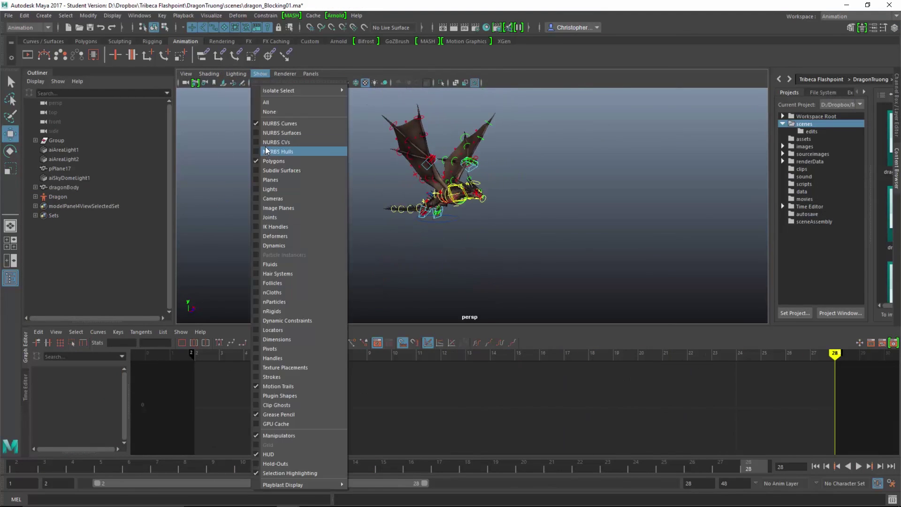
left_click(282, 151)
left_click_drag(511, 326, 507, 433)
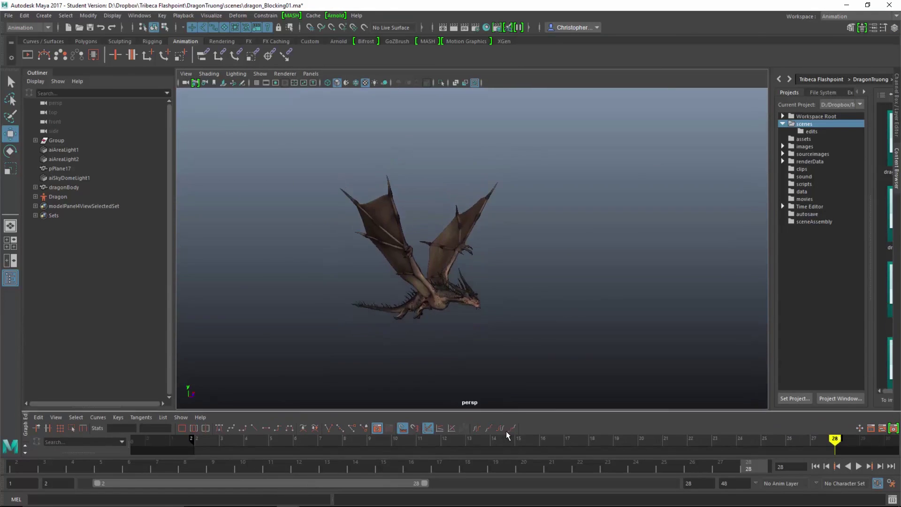
right_click_drag(540, 288, 578, 287, "alt")
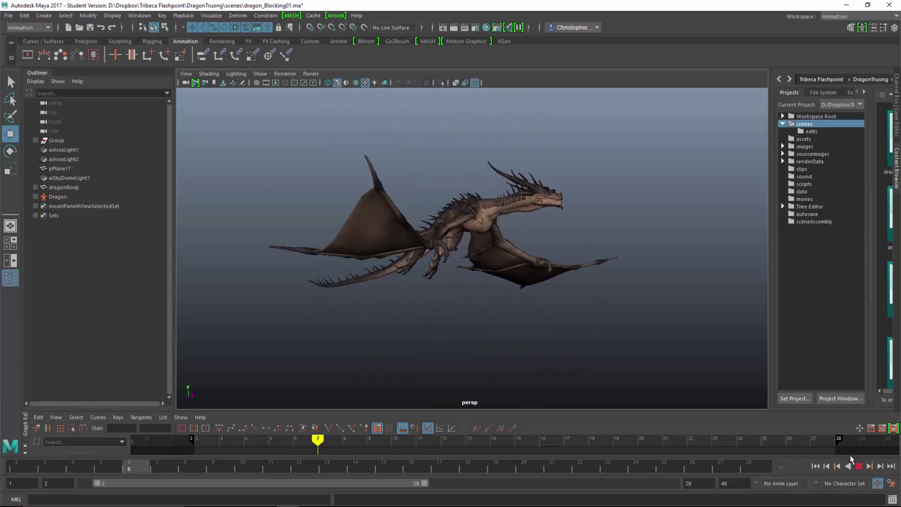
mouse_move(859, 505)
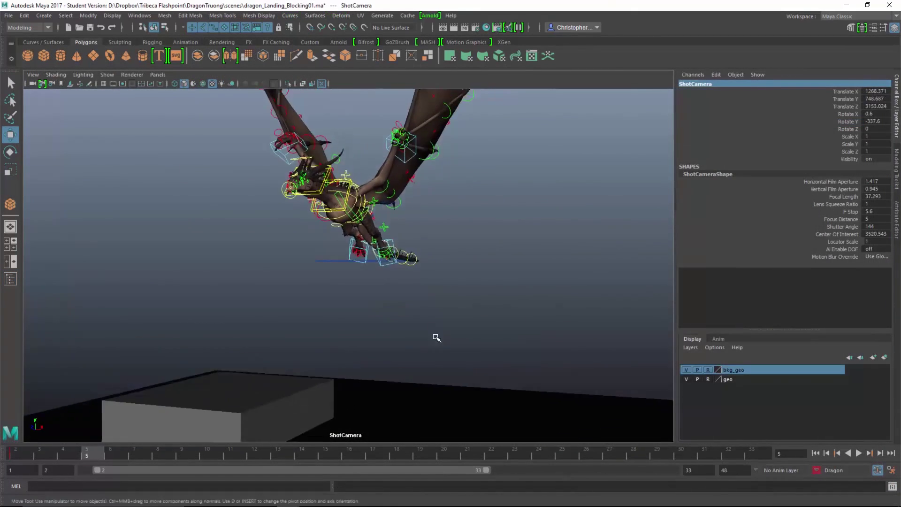
- Set the translation of the dragon's Main control to 0 in the landing scene
left_click_drag(436, 338, 403, 296, "alt")
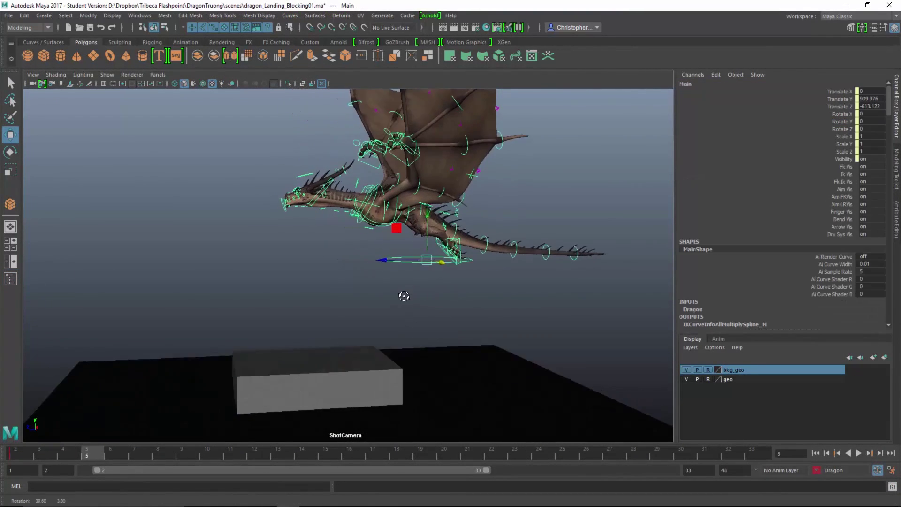
left_click_drag(403, 296, 399, 277, "alt")
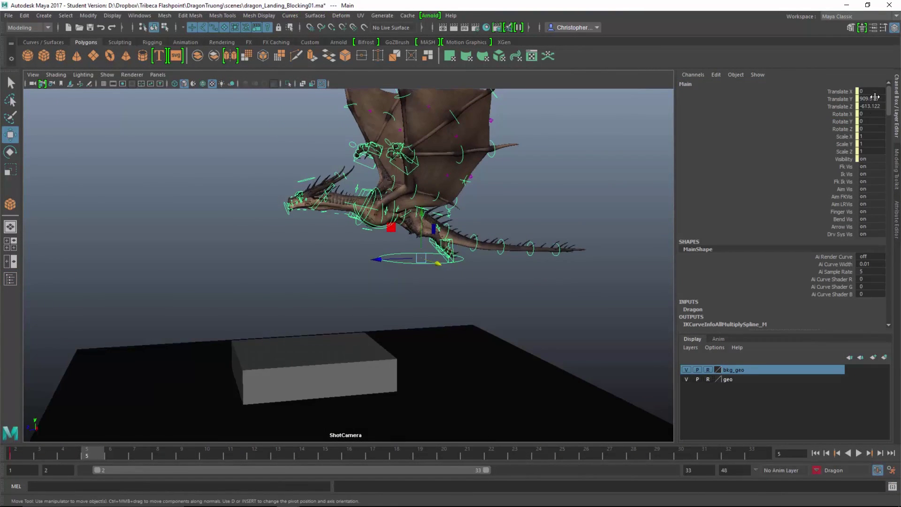
type("0")
key("Return")
left_click_drag(543, 147, 573, 364, "alt")
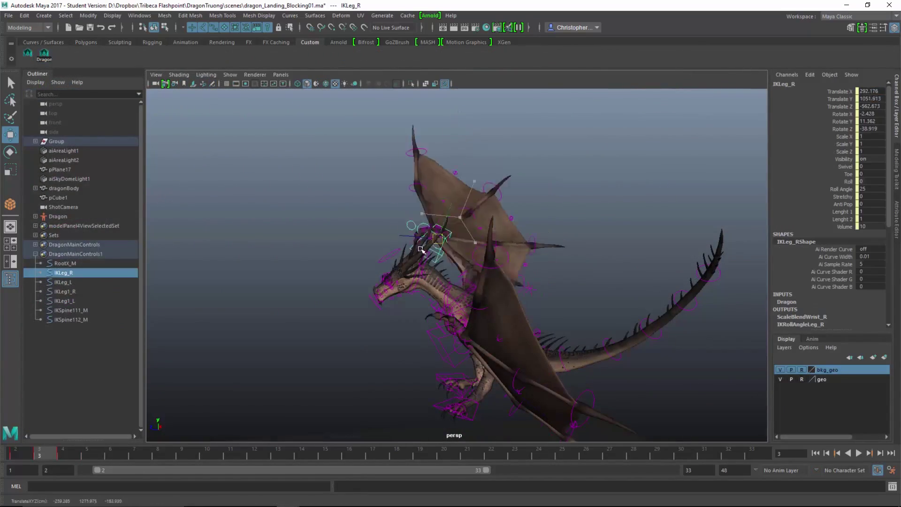
- Lower the IKLeg_R wing control at frame 3 to about 214, 585, -353 in translation
left_click_drag(421, 248, 414, 306, "alt")
left_click_drag(414, 305, 516, 305, "alt")
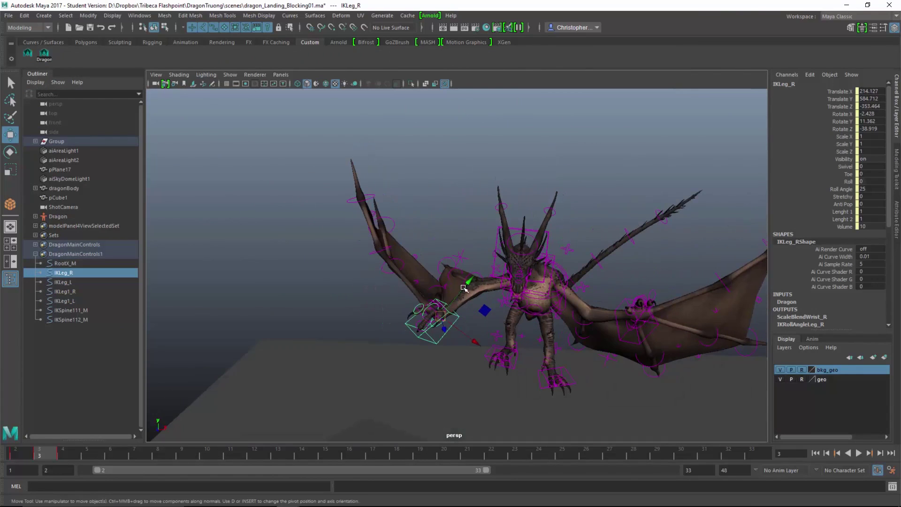
- Reposition the PoleLeg_R pole control to adjust the direction of the wing's elbow at frame 3
left_click(459, 263)
left_click_drag(459, 263, 634, 270, "alt")
left_click(436, 266)
key("w")
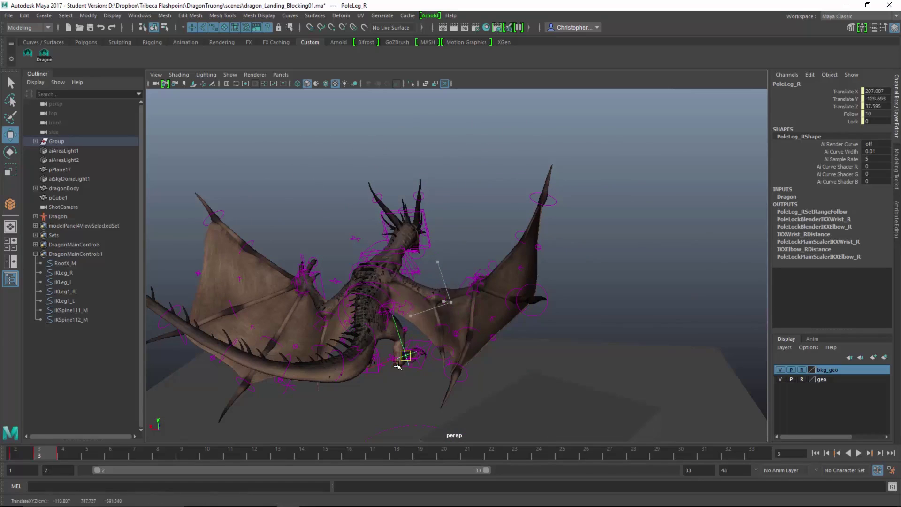
left_click_drag(418, 393, 419, 406)
- Rotate the FKfinger_2_L control to about -6.8 degrees in Z at frame 2
left_click_drag(498, 352, 419, 229, "alt")
left_click(419, 230)
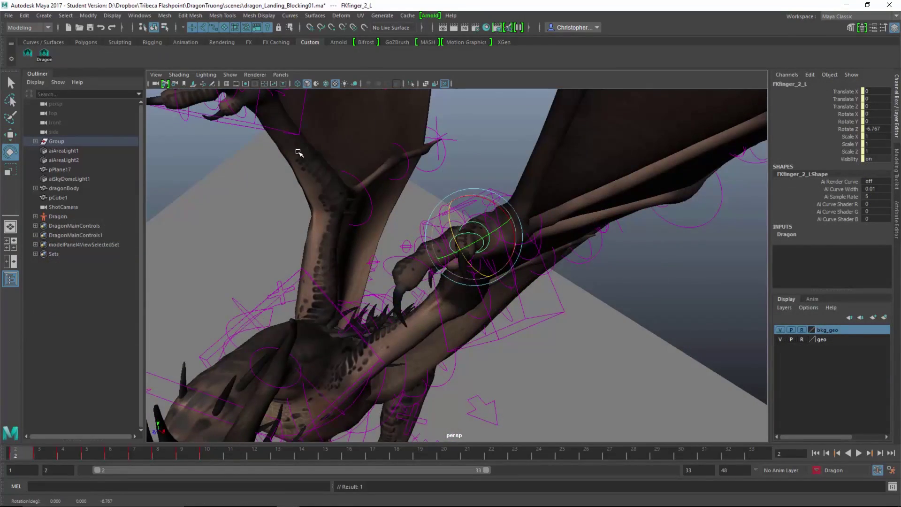
left_click_drag(298, 152, 308, 189, "alt")
scroll(307, 189, "down", 5)
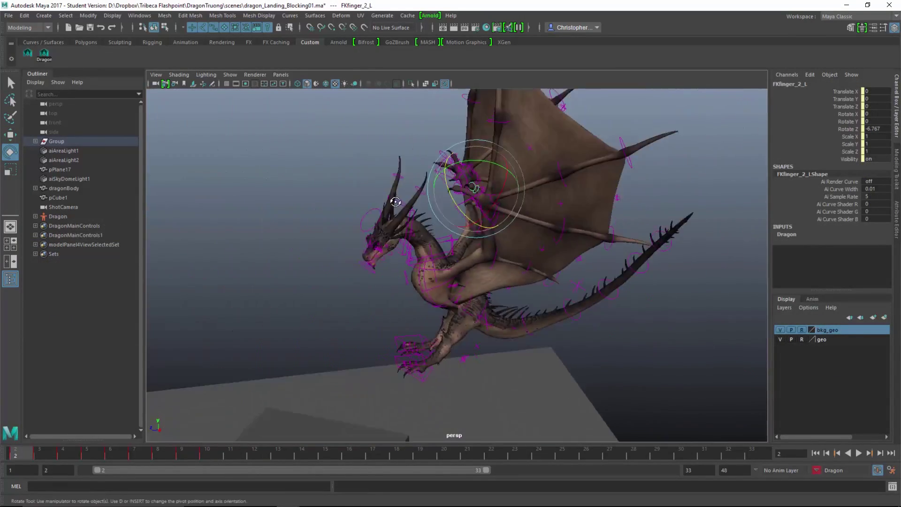
left_click_drag(390, 201, 269, 340, "alt")
- Play and scrub through the dragon's landing poses to review the blocking
left_click(49, 456)
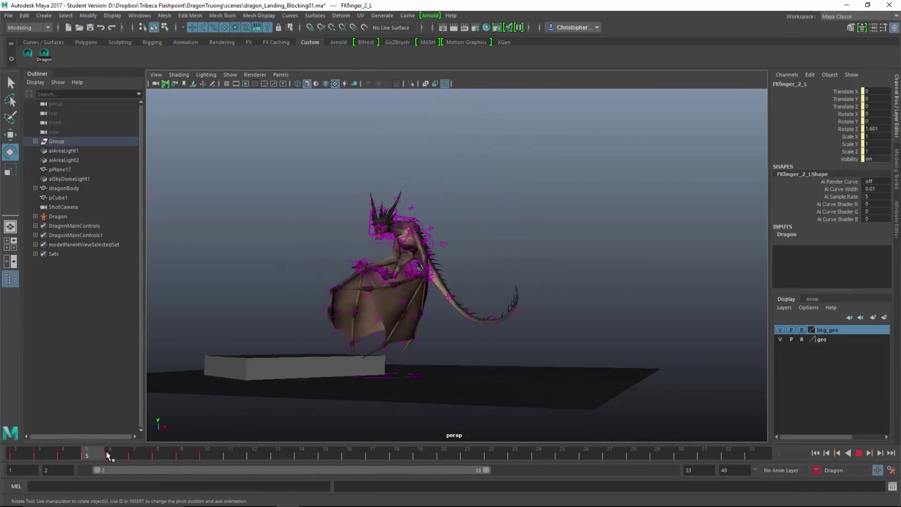
left_click_drag(157, 455, 134, 454)
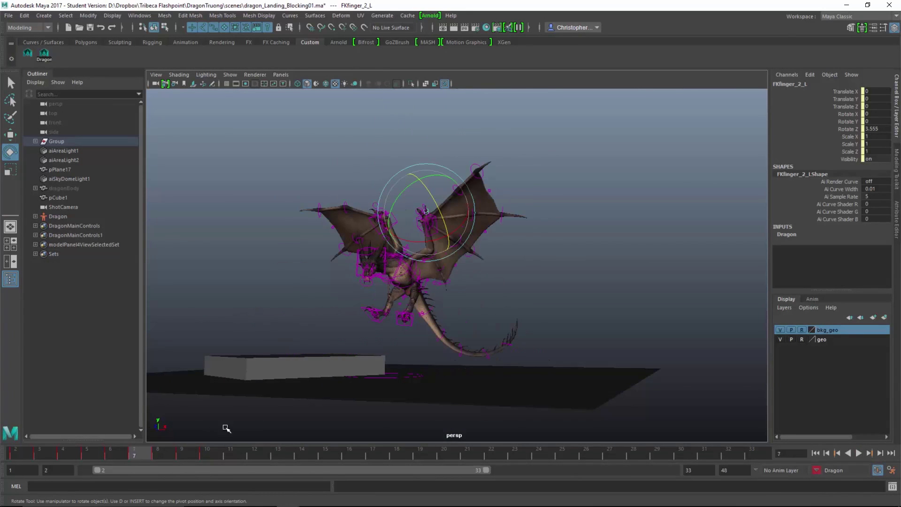
key("alt+v")
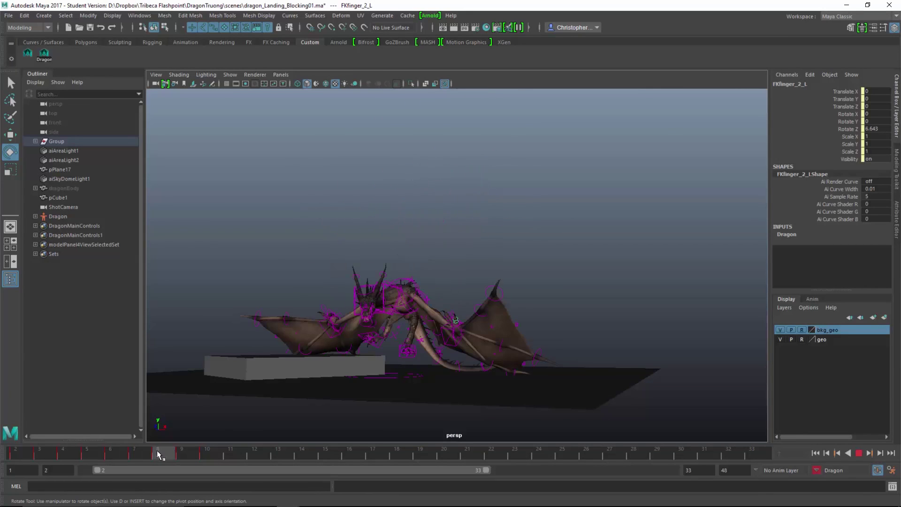
- Retime the landing blocking by moving its pose keys along the timeline
left_click_drag(157, 449, 140, 452)
mouse_move(214, 456)
left_mouse_down("shift")
mouse_move(159, 455)
mouse_move(221, 455)
left_mouse_up("shift")
left_click(168, 455)
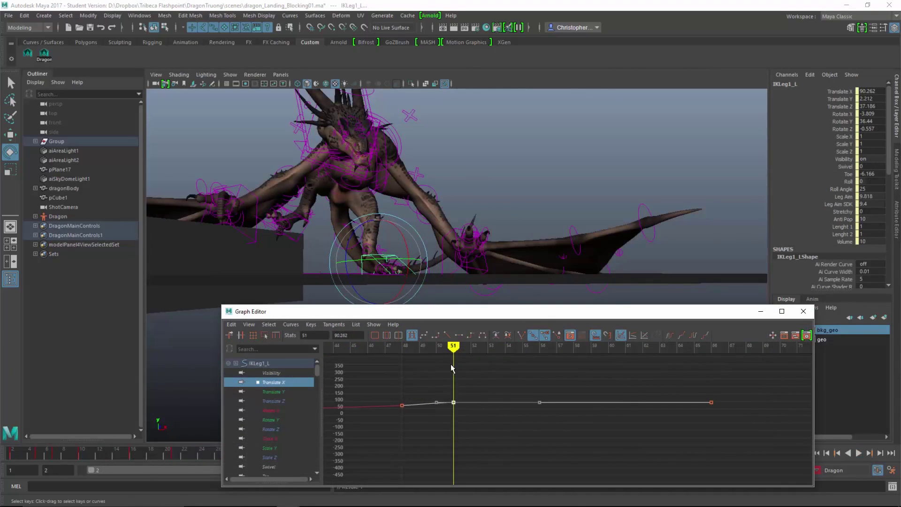
- Adjust the tangent of IKLeg1_L's Translate X curve around frame 51 and play back the landing contact
key("alt+v")
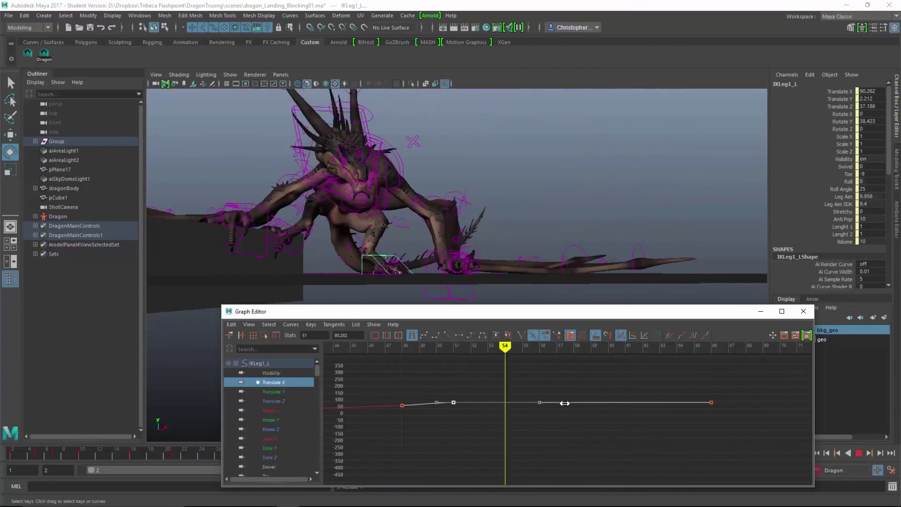
mouse_move(443, 402)
left_mouse_down()
mouse_move(466, 403)
mouse_move(410, 410)
mouse_move(441, 406)
left_mouse_up()
left_click(479, 263)
key("alt+v")
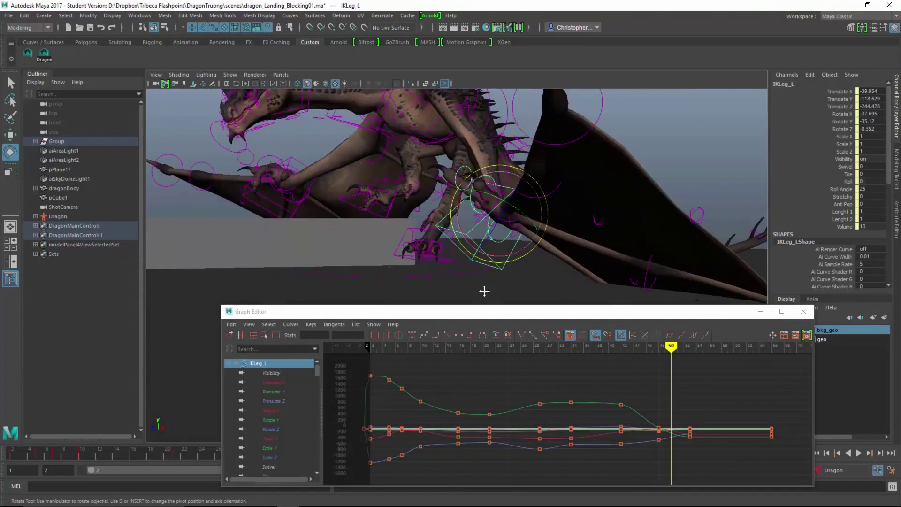
- Reposition the IKLeg_L control at frame 48, checking the limb's placement from several angles
mouse_move(665, 349)
left_mouse_down()
mouse_move(652, 348)
mouse_move(672, 347)
mouse_move(659, 347)
left_mouse_up()
left_click_drag(446, 248, 422, 273, "alt")
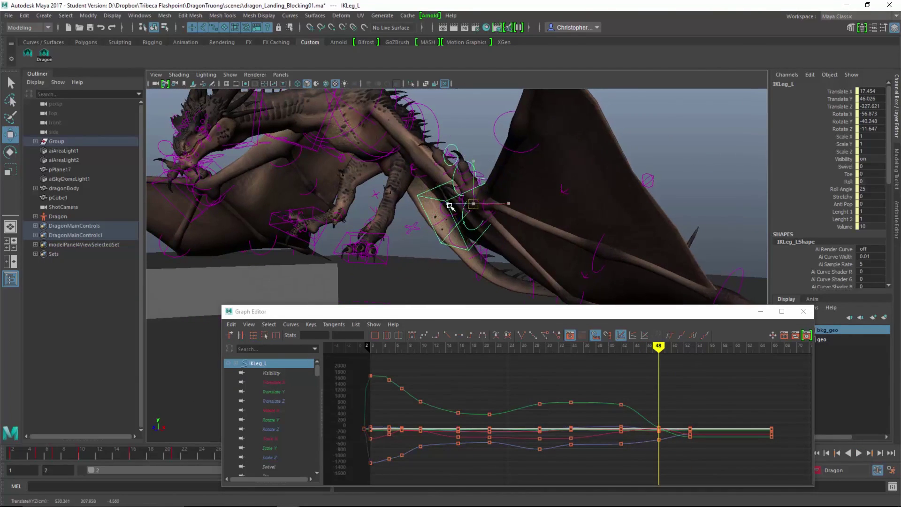
left_click_drag(450, 206, 437, 206)
left_click_drag(446, 214, 500, 221, "alt")
left_click_drag(464, 201, 450, 206)
left_click_drag(483, 219, 444, 234, "alt")
key("e")
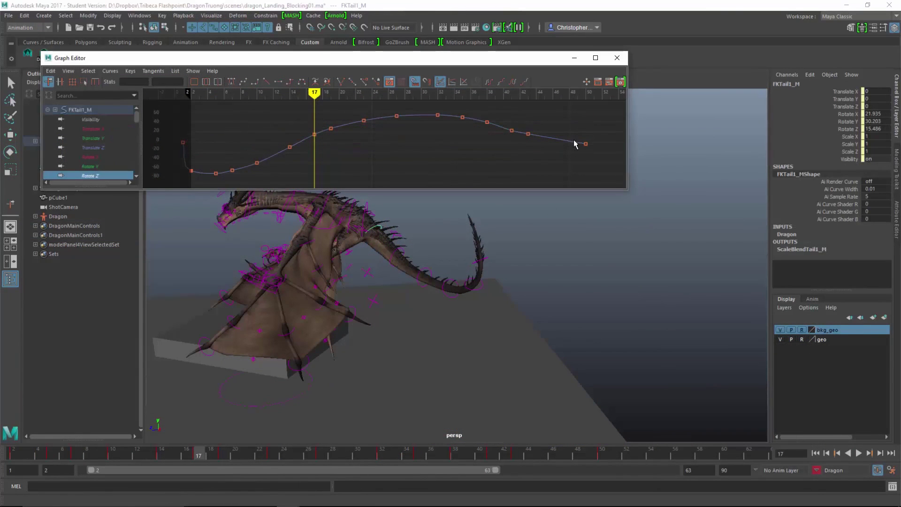
- Smooth the FKTail2_M control's Rotate Z curve by adjusting its key values, checking the tail's motion through playback and scrubbing
left_click(396, 257)
key("f")
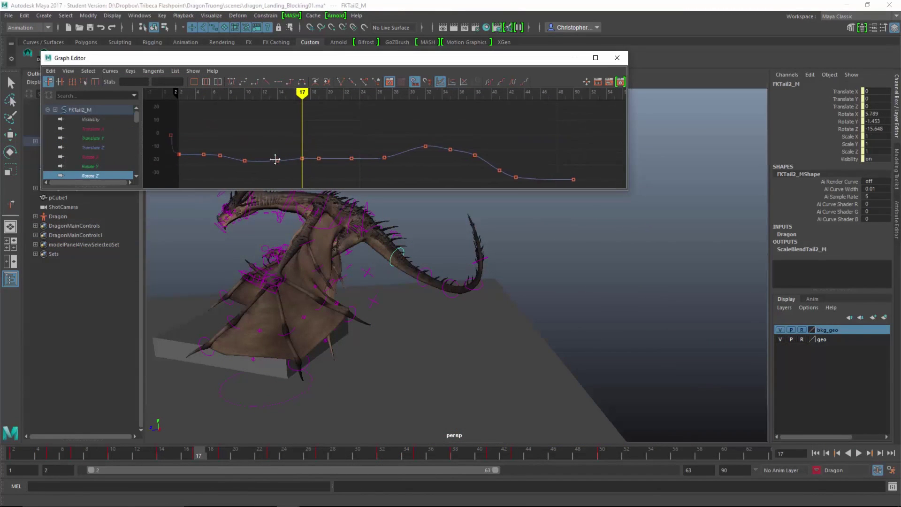
left_click(200, 148)
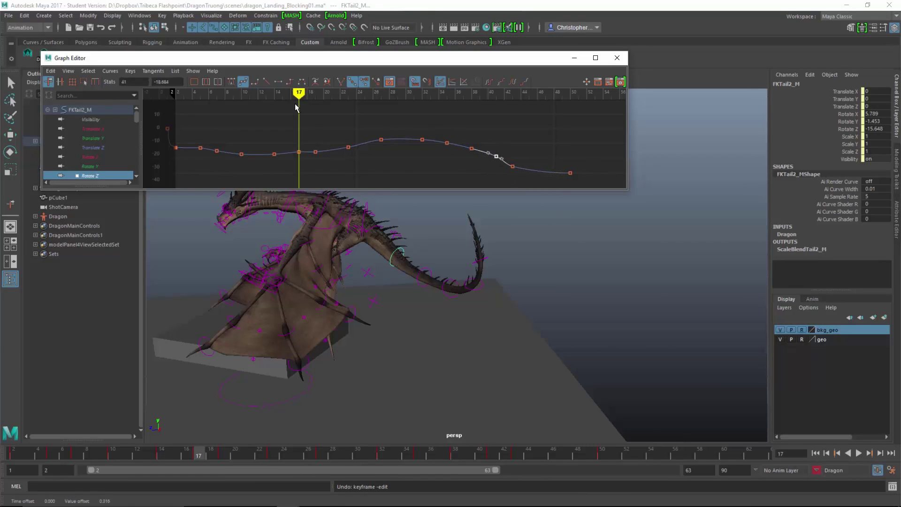
left_click_drag(299, 93, 347, 91)
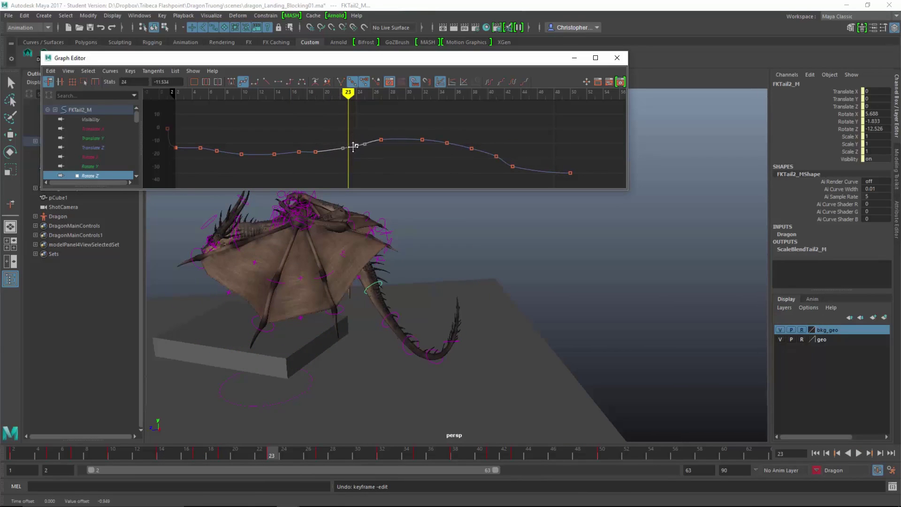
key("alt+v")
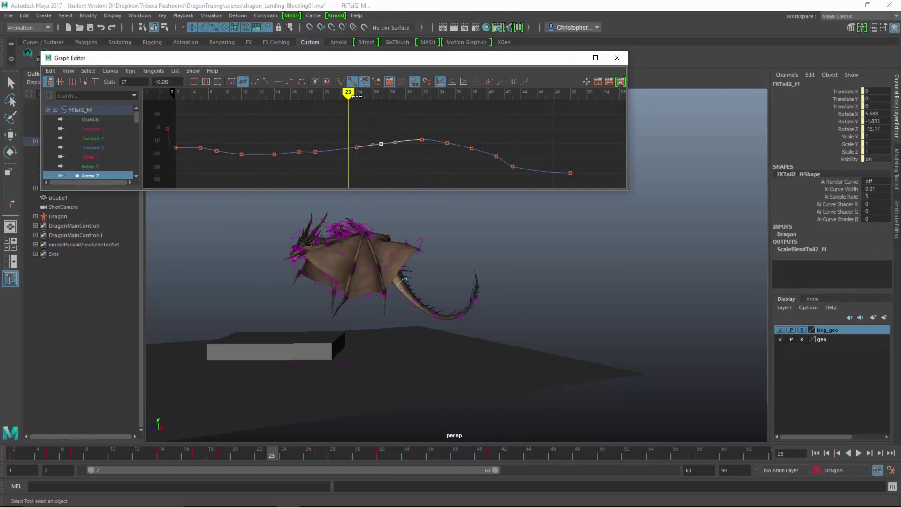
key("alt+v")
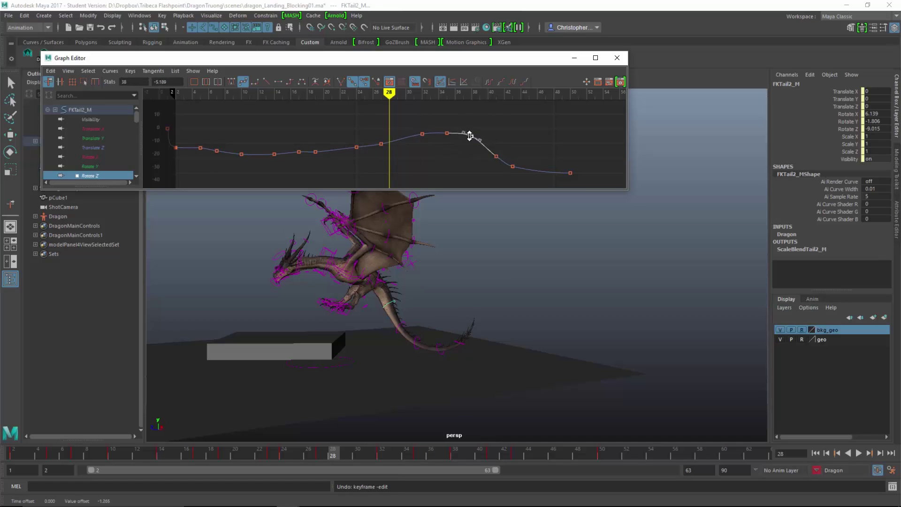
left_click_drag(403, 94, 495, 93)
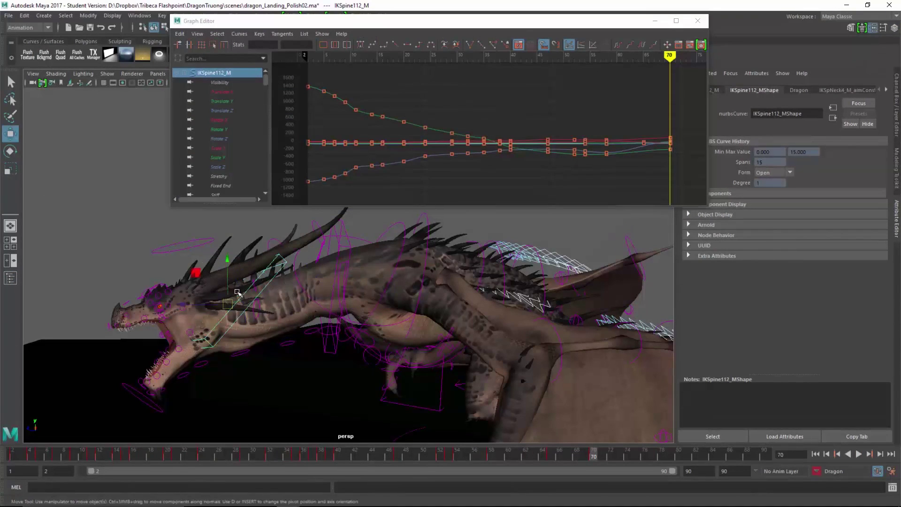
- Reposition the IKSpine112_M control slightly at frame 70 to refine the dragon's roaring head and neck pose
middle_click_drag(237, 292, 232, 297)
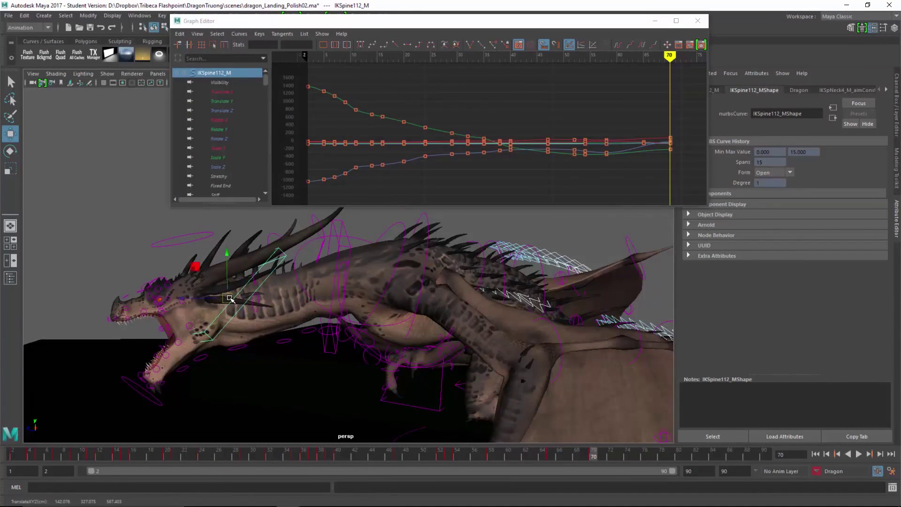
left_click_drag(231, 298, 338, 300, "alt")
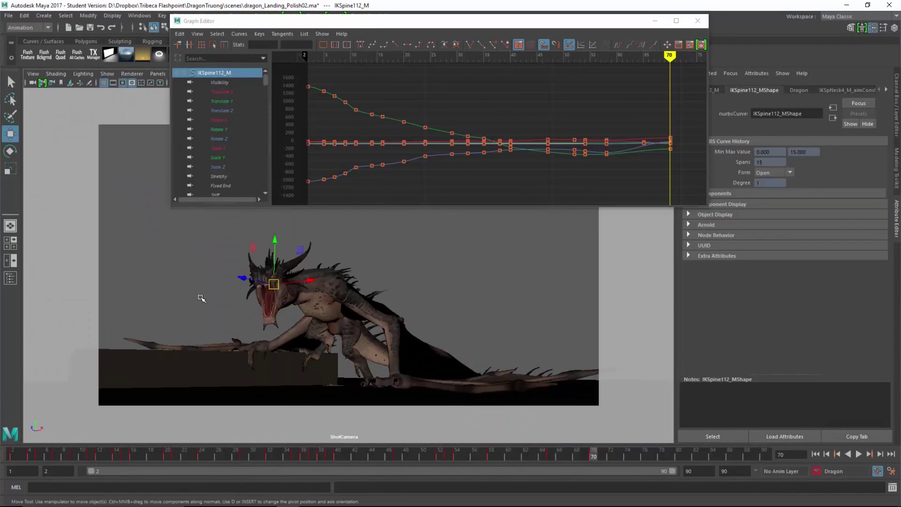
- Shorten the playback range to end at frame 75 and play the landing from frame 2 through ShotCamera
left_click_drag(554, 467, 583, 466)
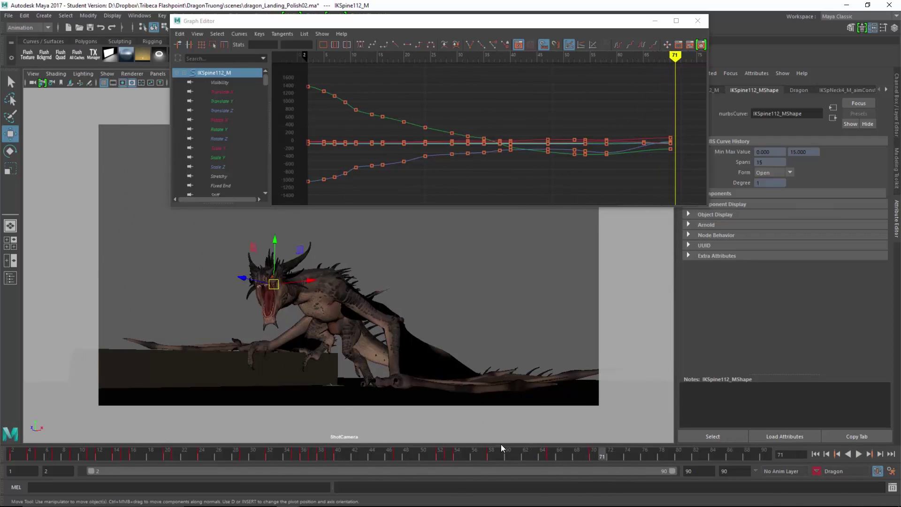
left_click_drag(424, 22, 309, 17)
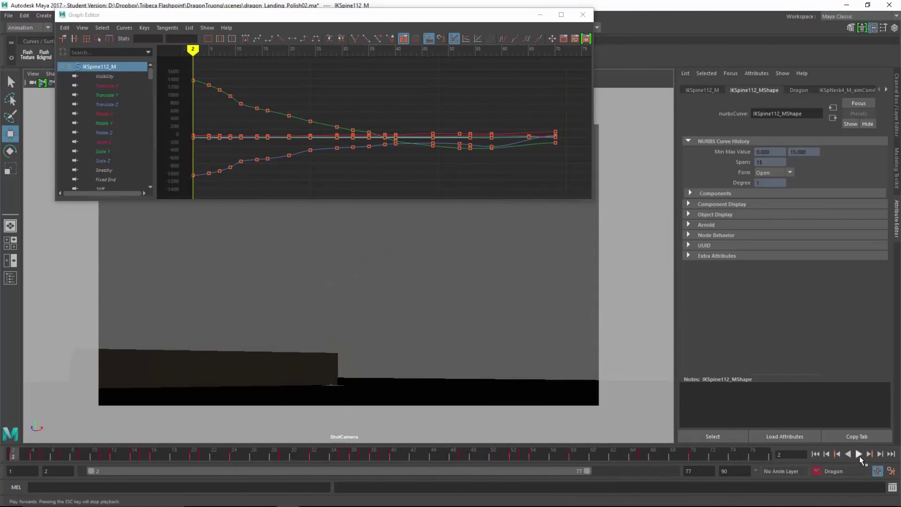
left_click(859, 455)
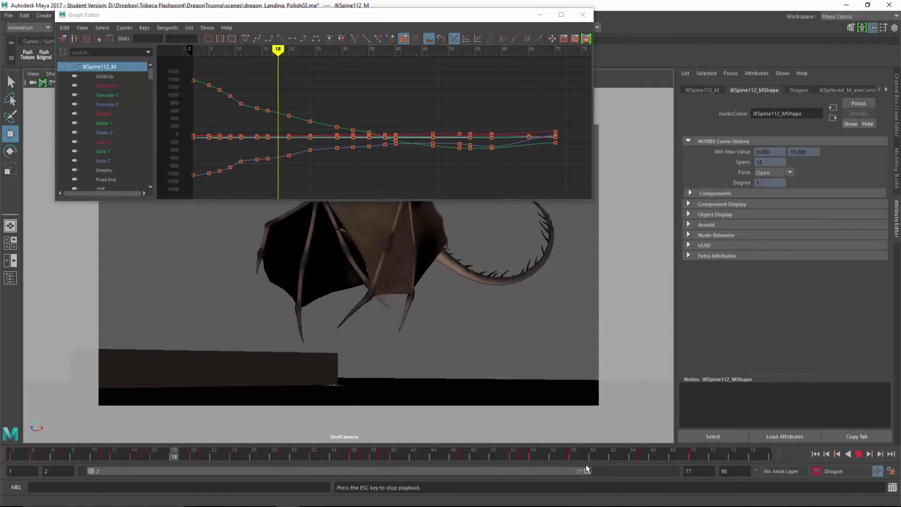
left_click_drag(584, 471, 573, 471)
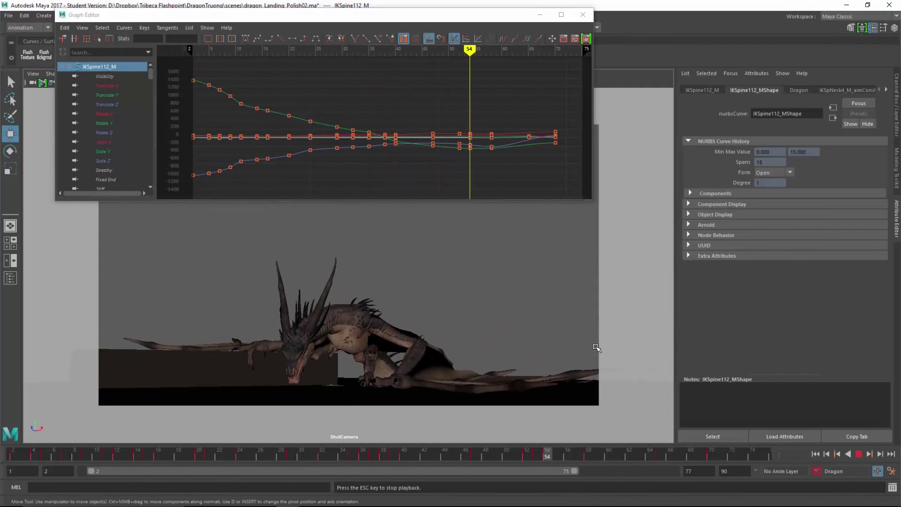